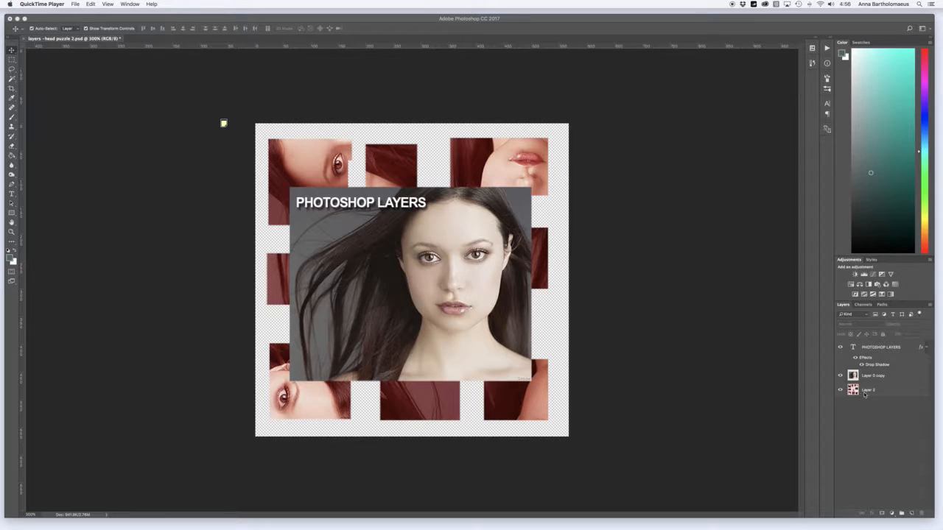
Hide the PHOTOSHOP LAYERS text, Layer 0 copy and Layer 2 one by one and show them all again
click(841, 350)
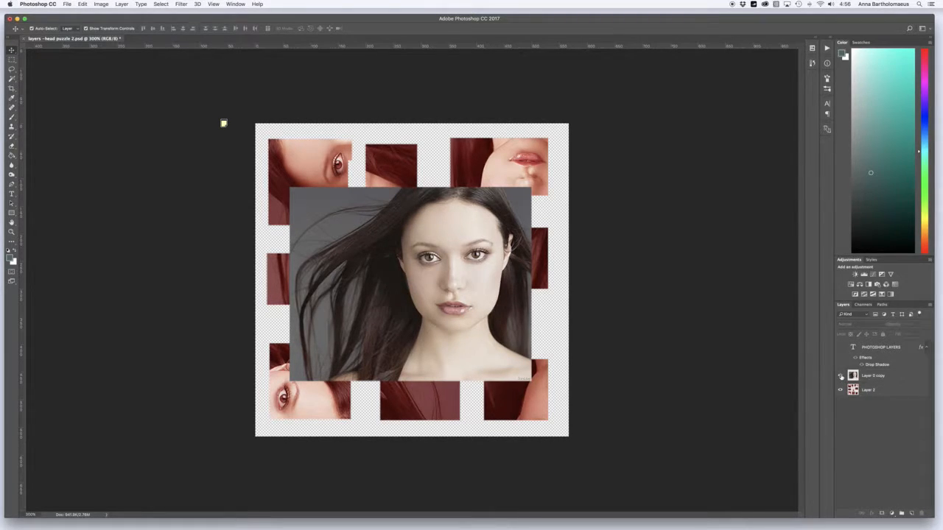
click(840, 376)
click(839, 390)
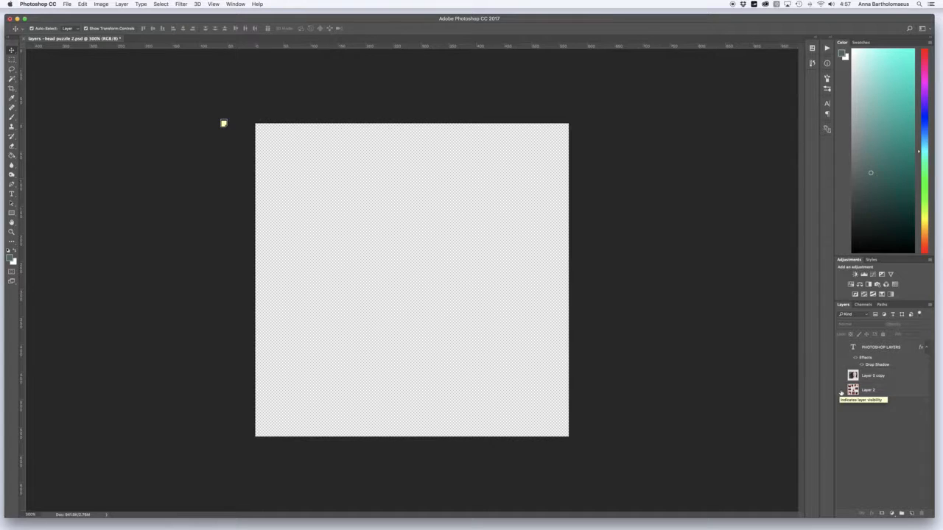
click(840, 392)
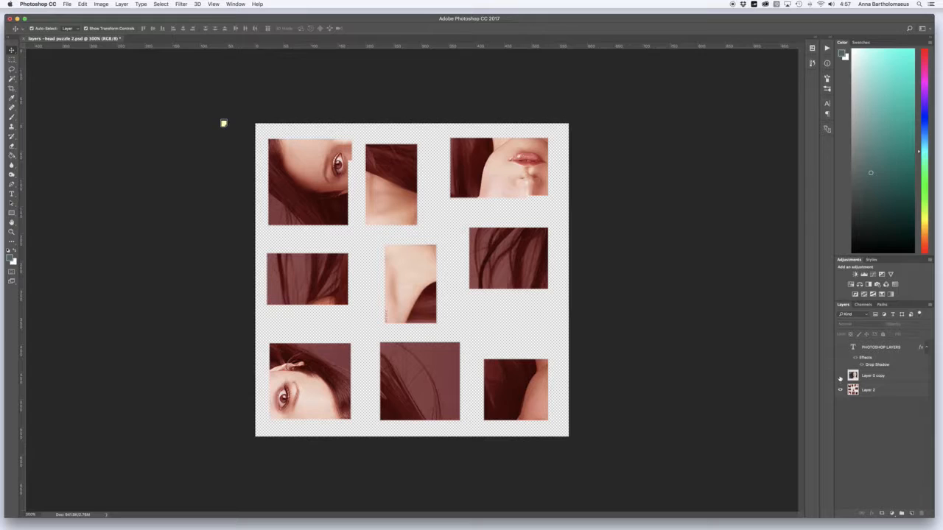
click(840, 376)
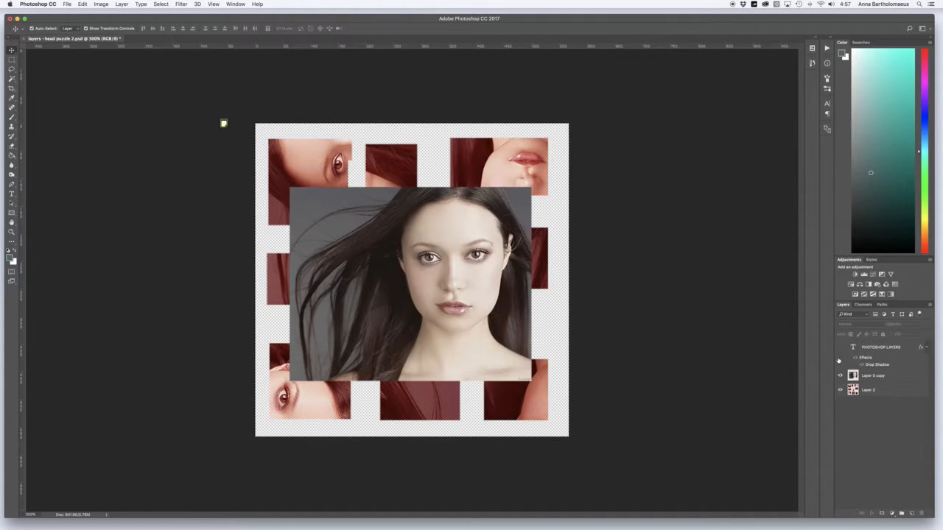
click(839, 347)
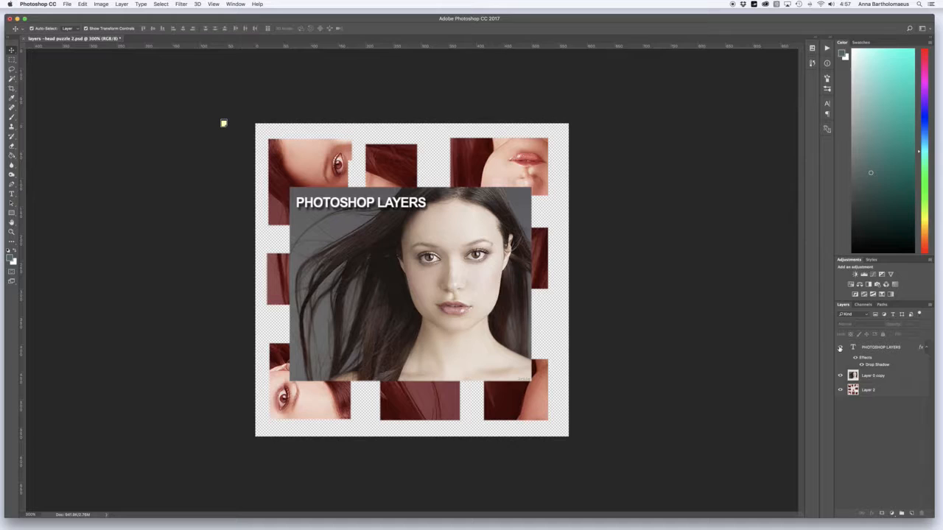
Reorder Layer 2 above Layer 0 copy and return it to the bottom of the layer stack
click(874, 377)
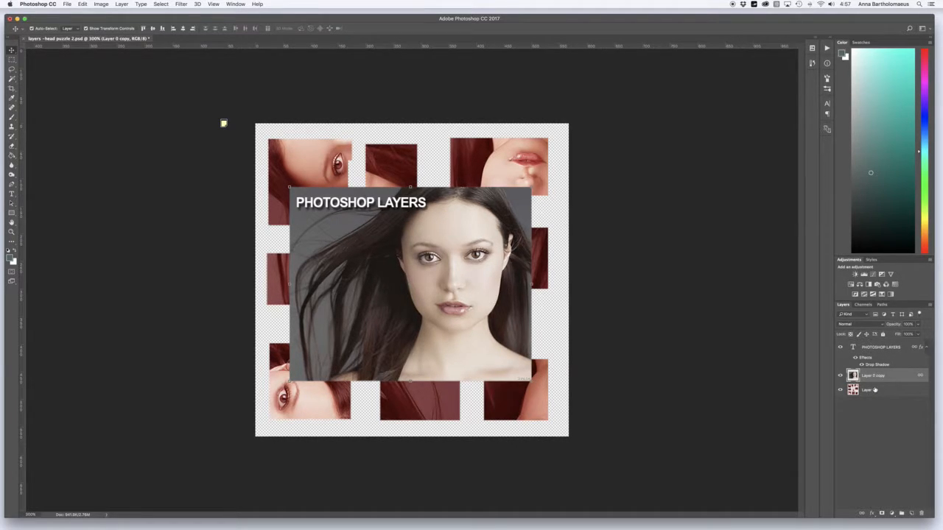
click(852, 392)
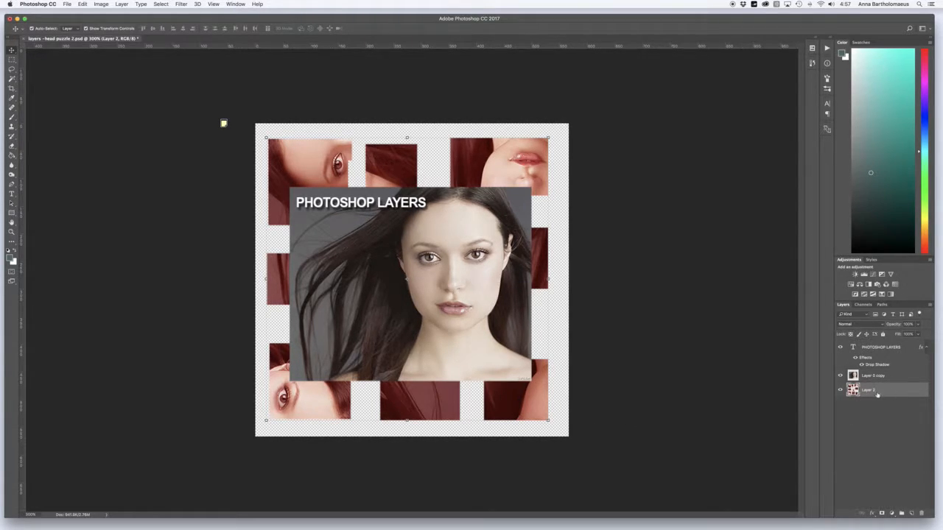
drag(883, 394, 881, 373)
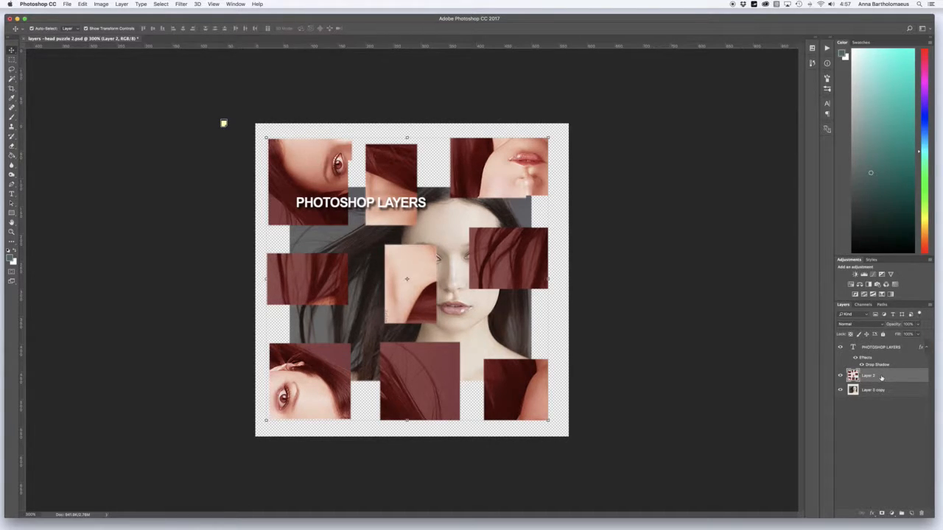
drag(880, 378, 878, 395)
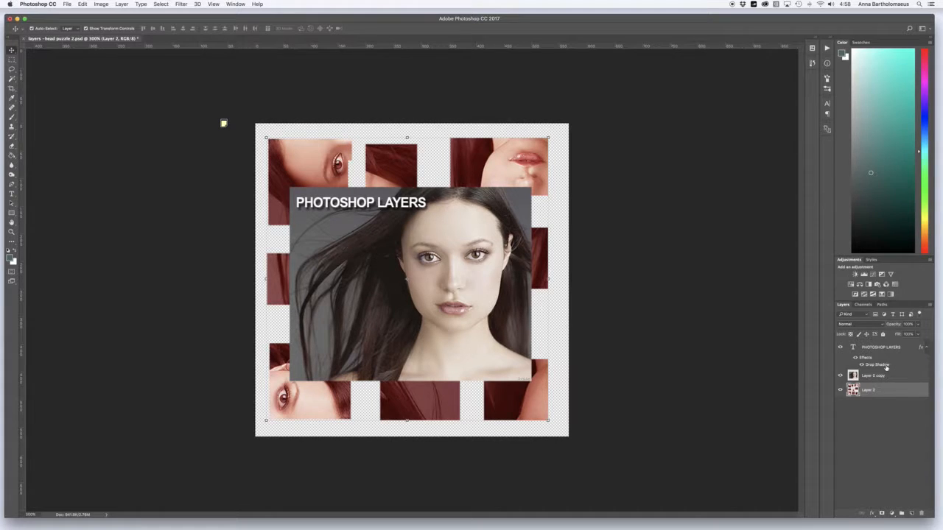
Hide the text layer and Layer 0 copy, and shift the puzzle pieces on Layer 2 slightly to the right
click(841, 349)
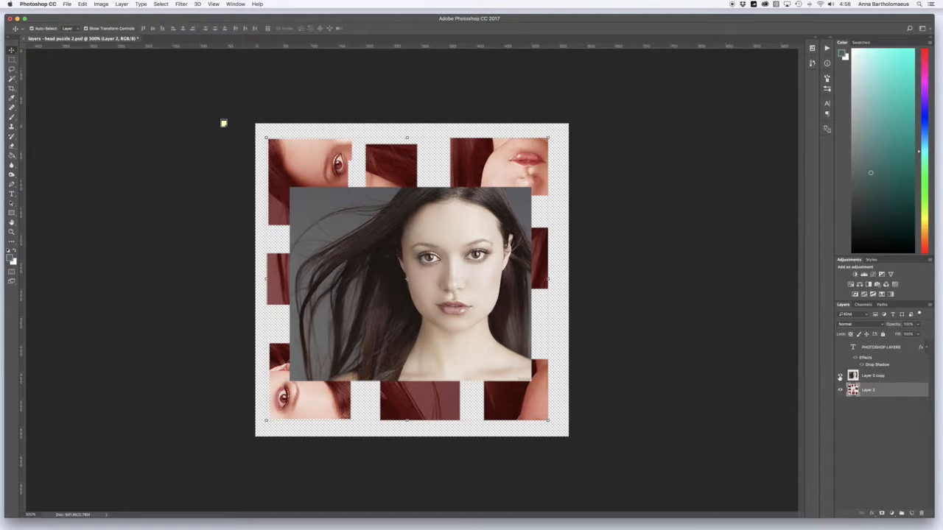
click(840, 376)
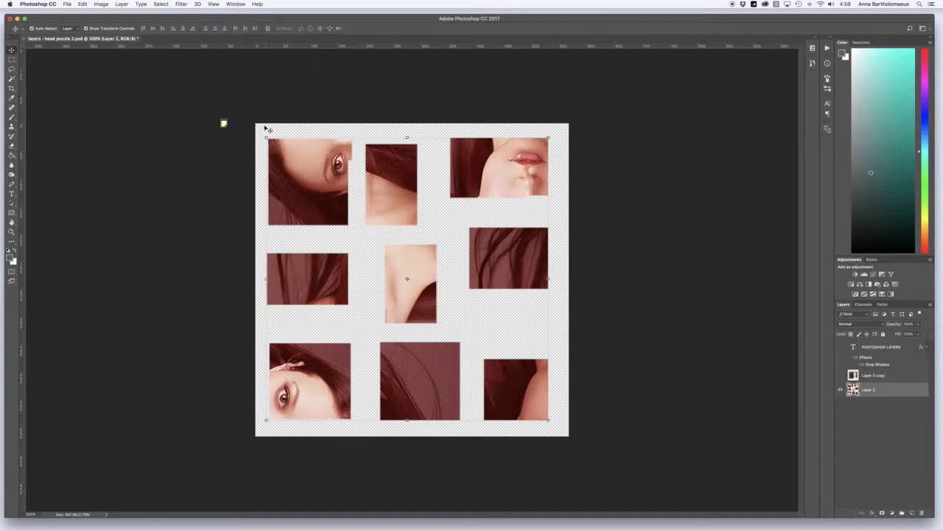
mouse_move(319, 184)
mouse_down()
mouse_move(279, 164)
mouse_move(322, 184)
mouse_up()
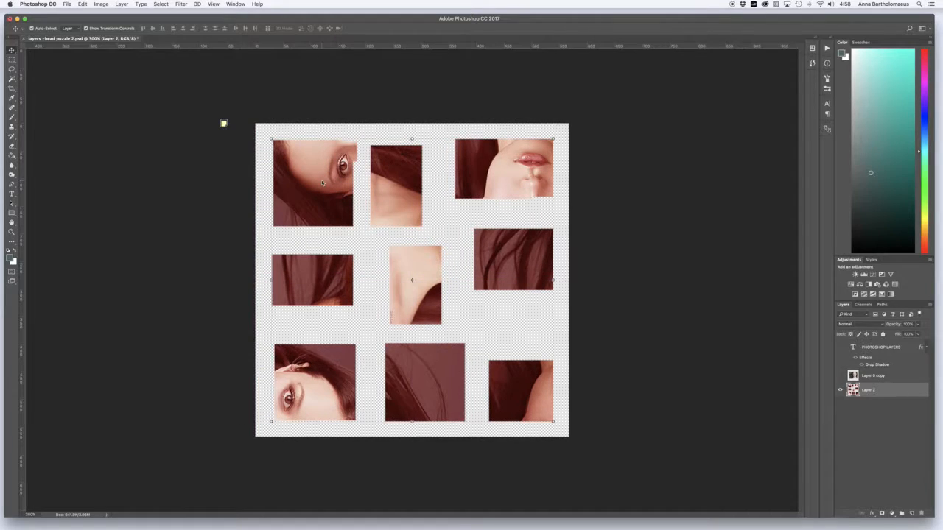
Select the upper-left eye piece of Layer 2 with the Rectangular Marquee tool and copy it to a new layer
click(12, 58)
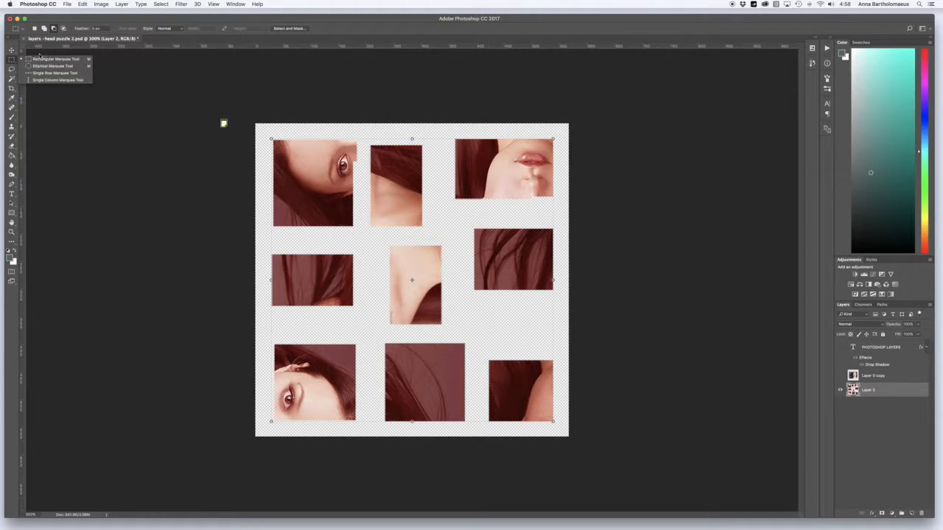
click(56, 61)
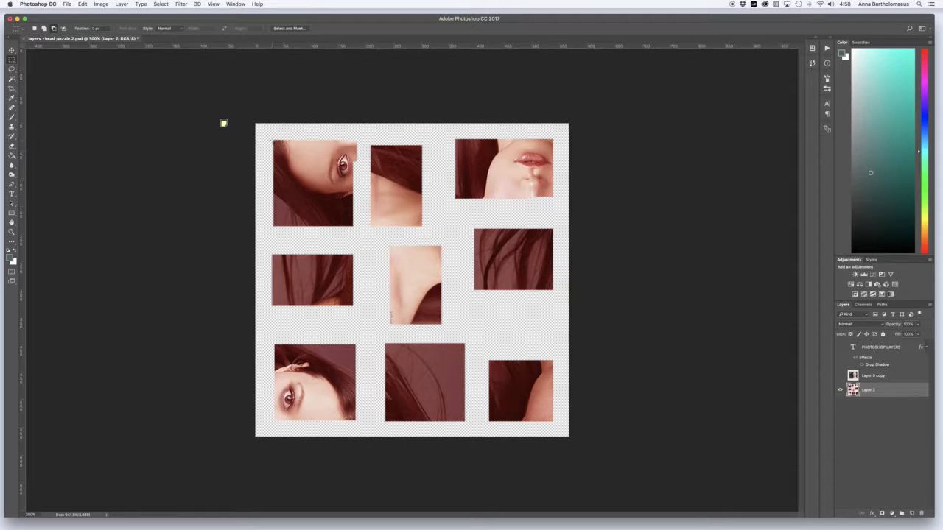
drag(271, 138, 363, 232)
click(121, 4)
mouse_move(169, 13)
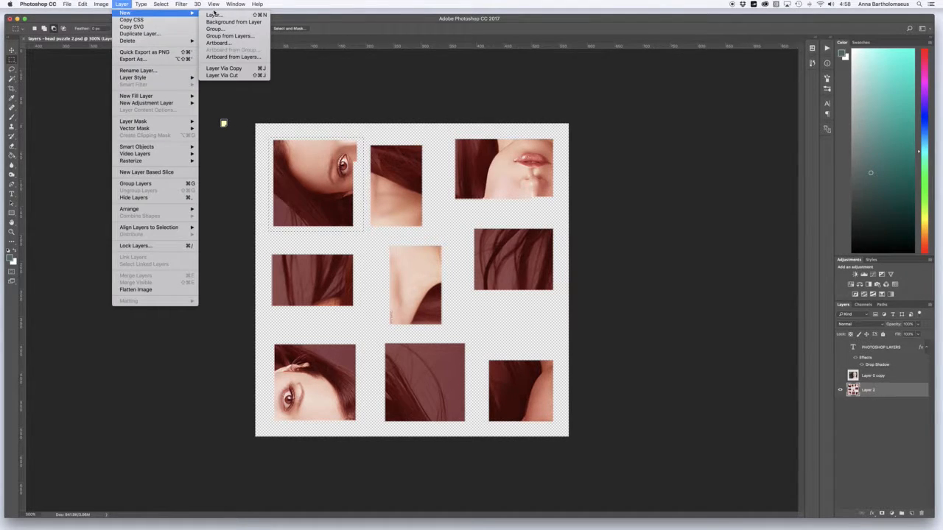
click(259, 67)
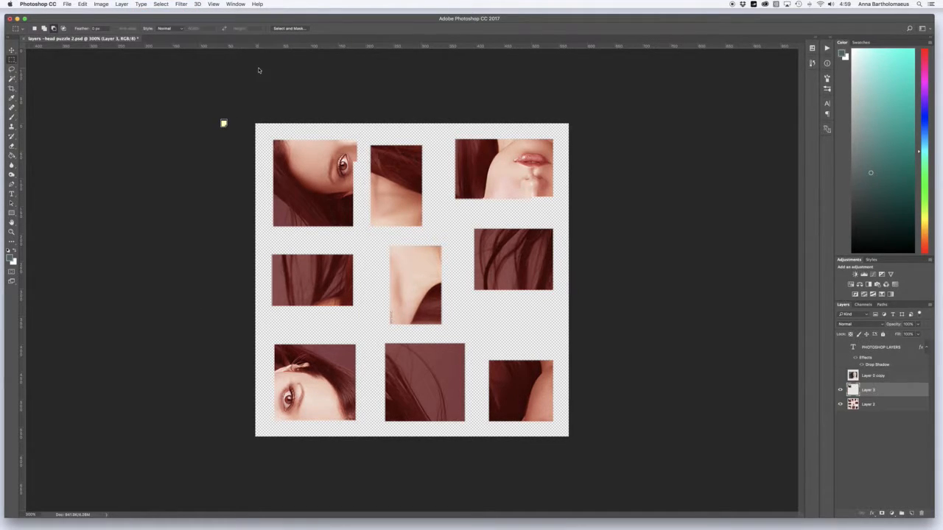
Rename the layer holding the copied eye piece as Left Eye
double_click(869, 390)
text(Left Eye)
key(Return)
Show Layer 0 copy, hide Layer 2, and place the Left Eye layer above Layer 0 copy
click(840, 377)
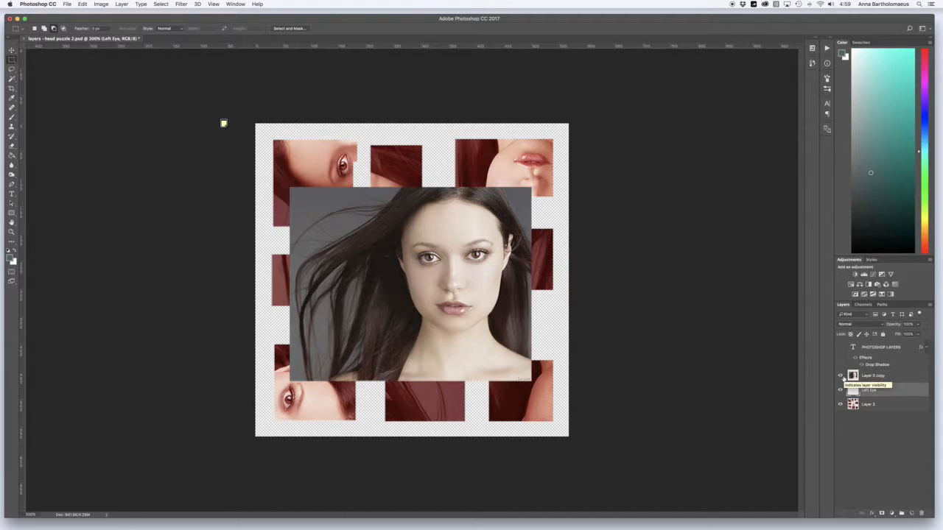
click(840, 404)
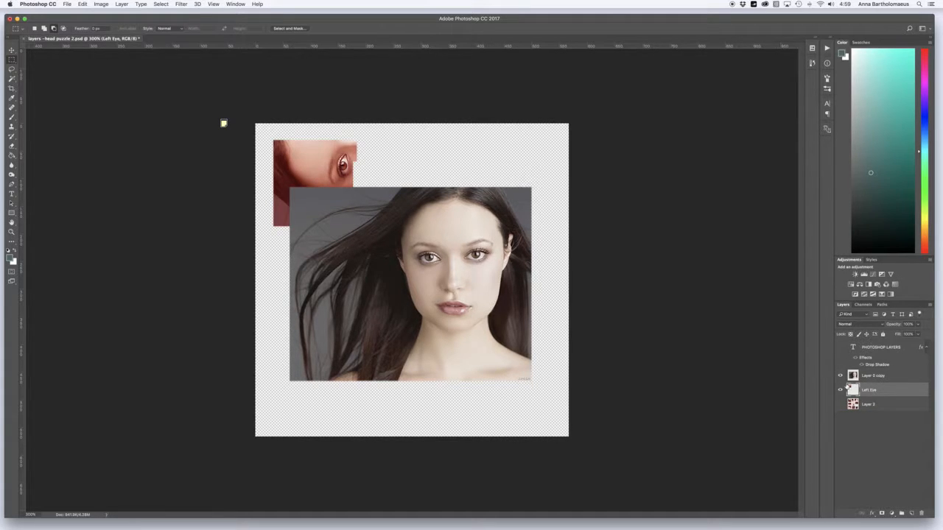
drag(876, 395, 873, 372)
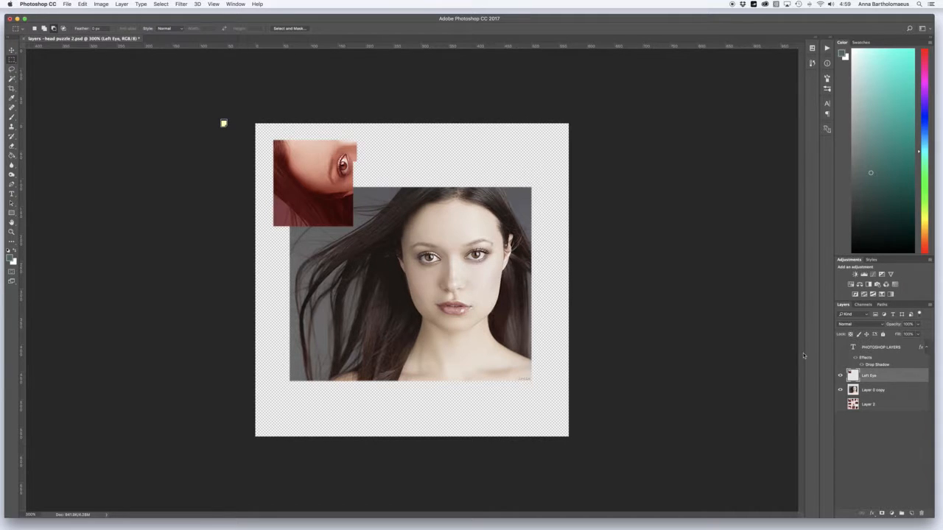
Move the Left Eye piece slightly down and right toward the portrait with the Move tool
click(11, 53)
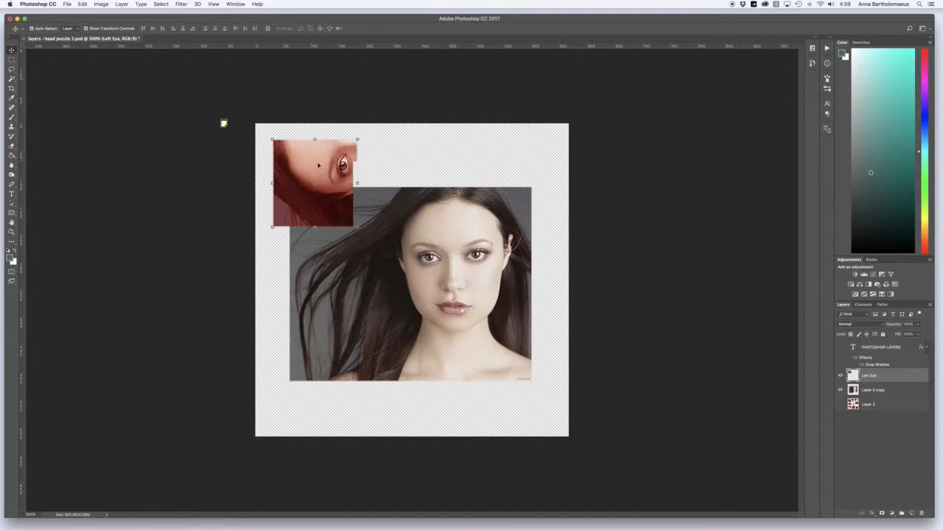
drag(318, 160, 328, 178)
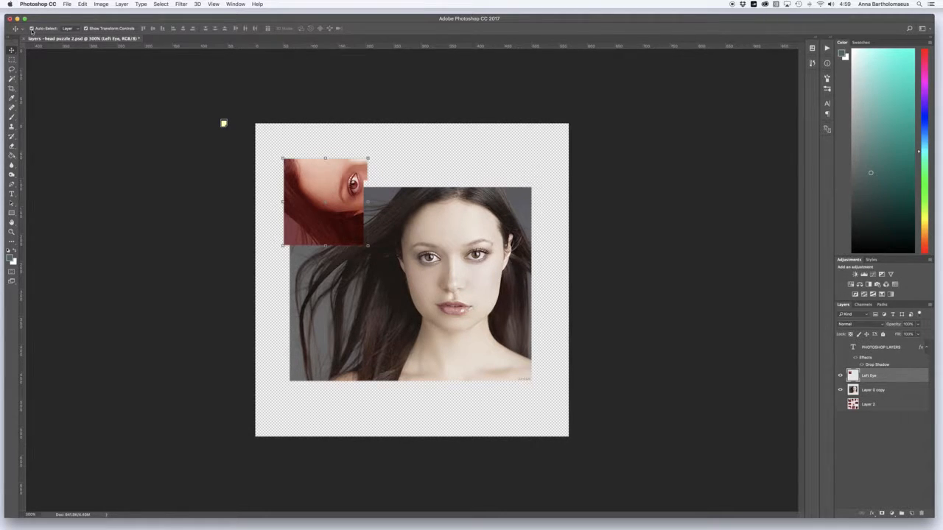
Try out the Auto-Select option by picking the portrait and the eye piece directly on the canvas
click(495, 224)
click(489, 285)
click(442, 229)
click(32, 28)
click(491, 270)
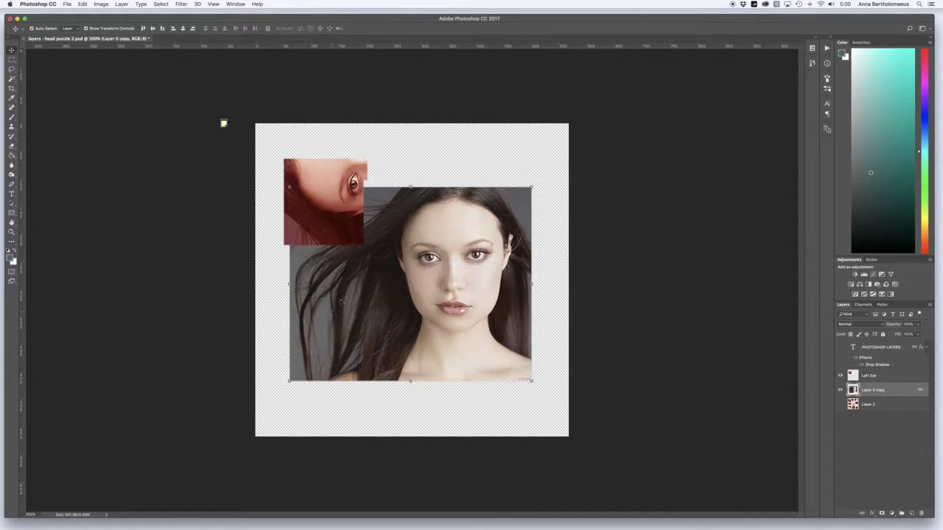
click(327, 169)
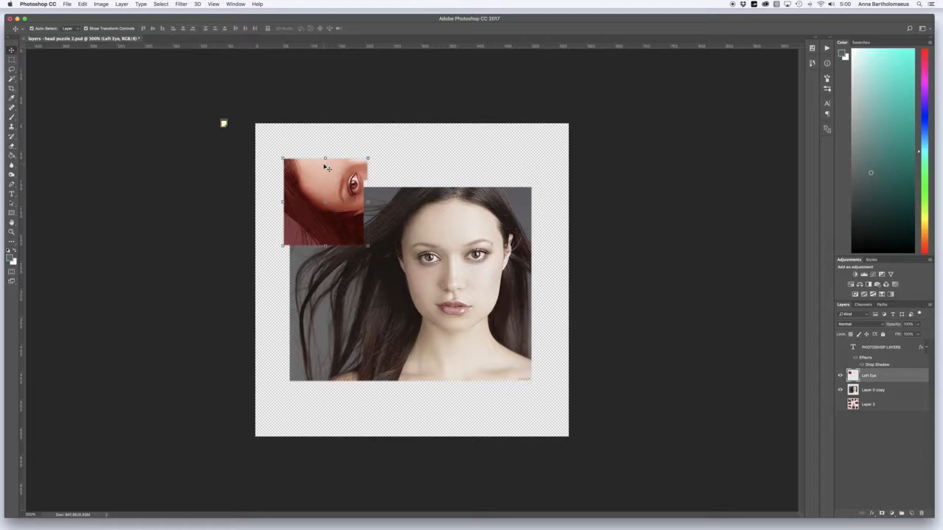
Move the Left Eye piece onto the portrait, rotate it 90° clockwise and fit it over the matching eye and hair
click(85, 29)
drag(312, 181, 385, 223)
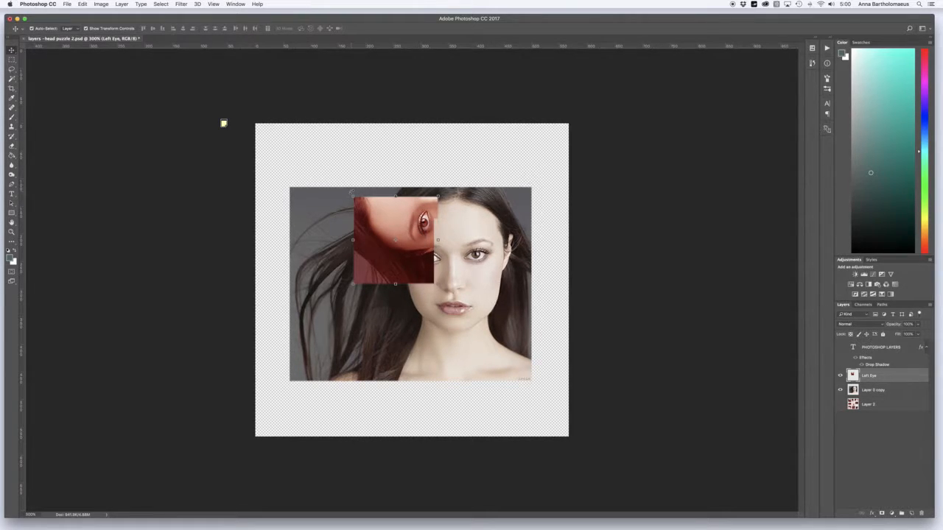
drag(351, 191, 447, 203)
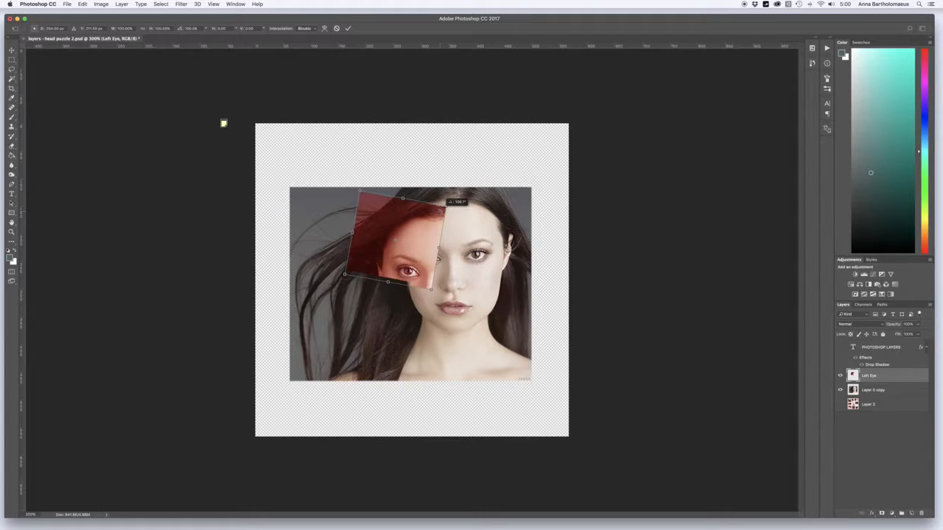
drag(446, 203, 444, 195)
drag(424, 229, 442, 218)
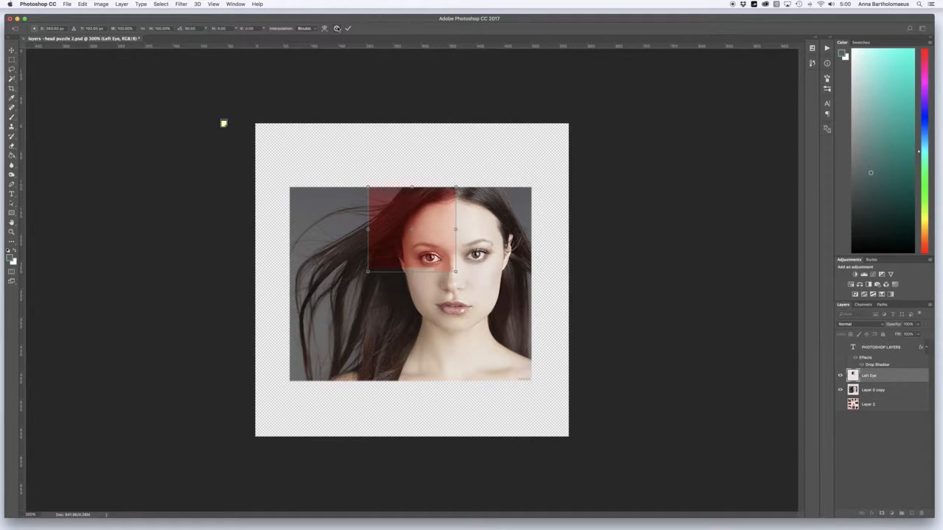
click(348, 28)
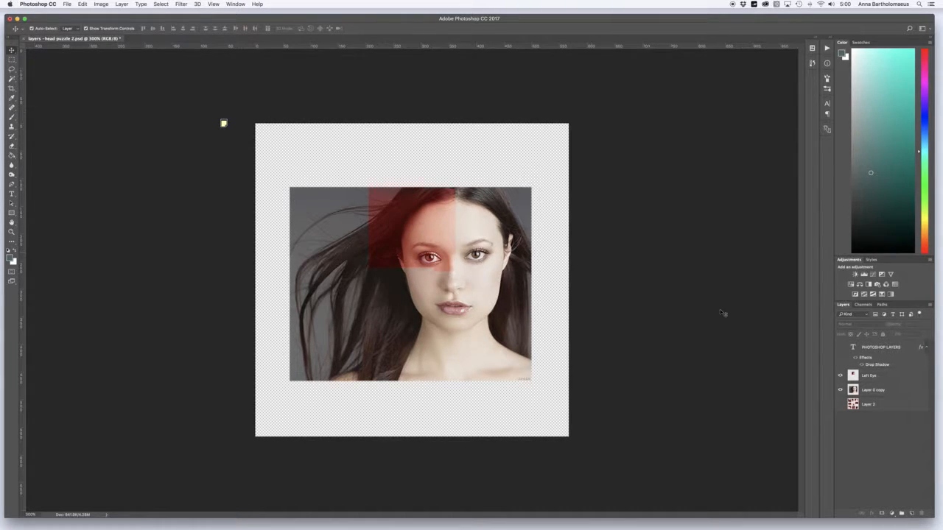
Show Layer 2 and hide the Layer 0 copy and Left Eye layers
click(839, 404)
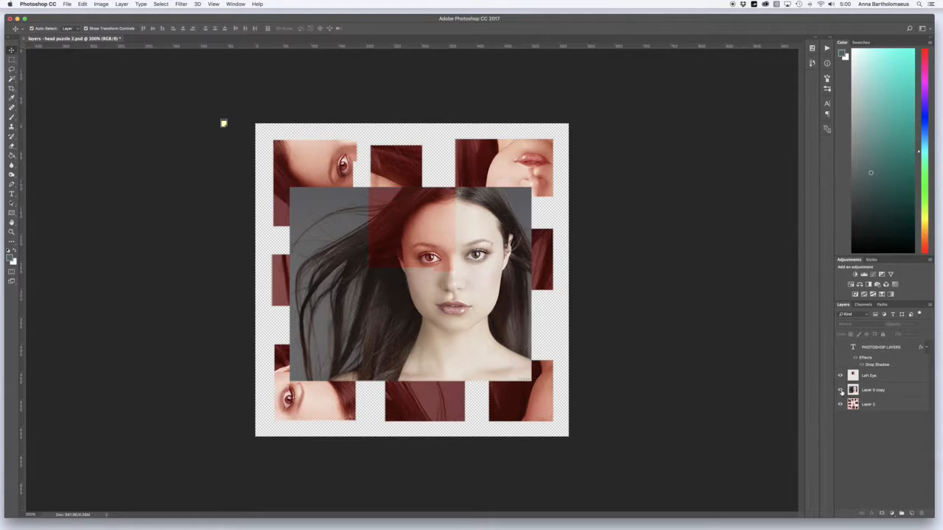
click(841, 390)
click(840, 376)
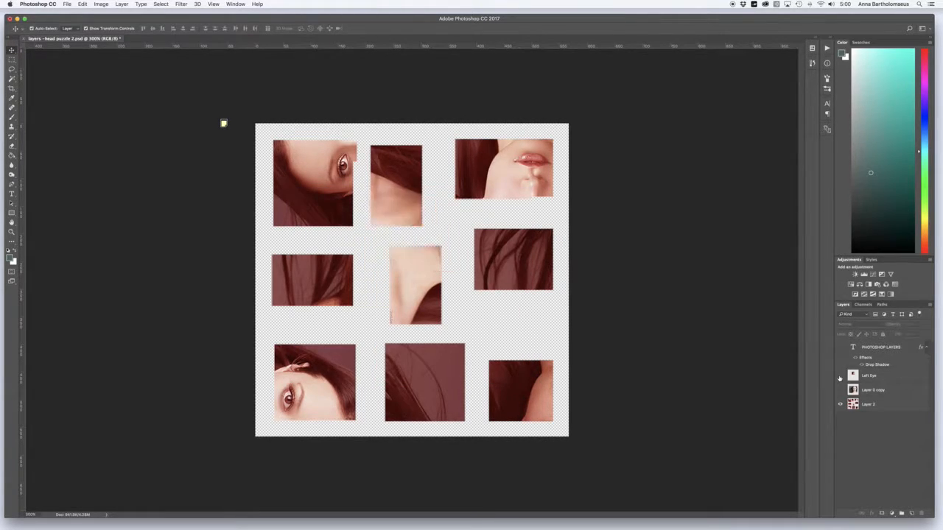
Rename Layer 2 as Puzzle and Layer 0 copy as Woman
click(872, 406)
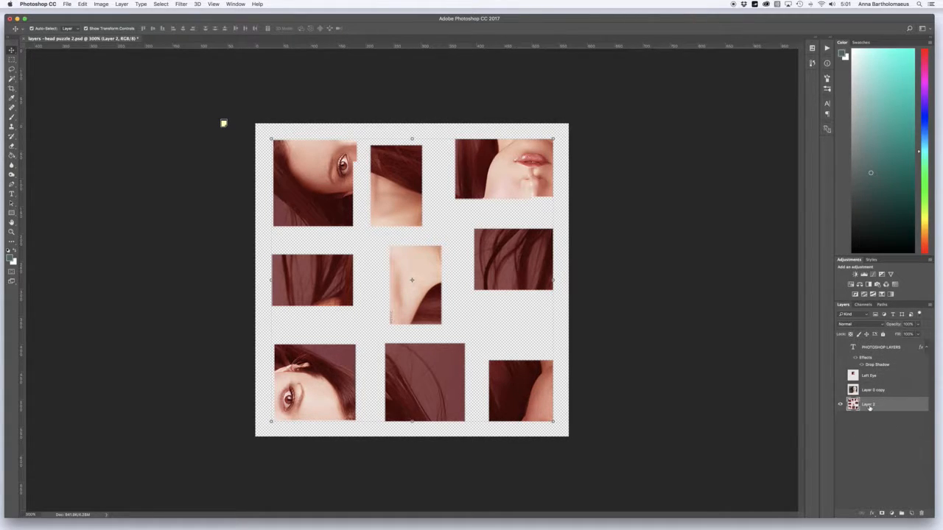
text(Puzzle)
key(Return)
double_click(872, 390)
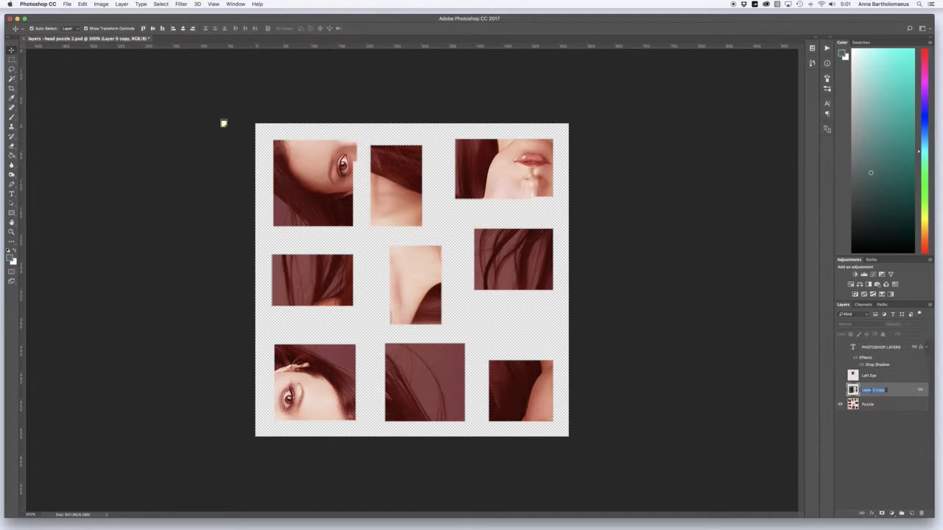
text(Ri)
key(Return)
Select the upper-right mouth piece with the Rectangular Marquee tool and copy it from the Puzzle layer to a new layer
click(12, 59)
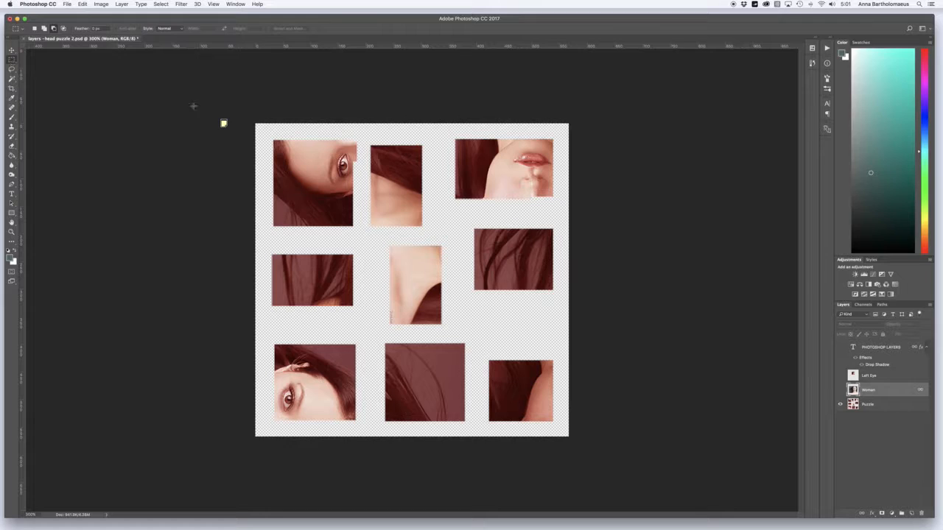
drag(442, 137, 558, 213)
click(873, 410)
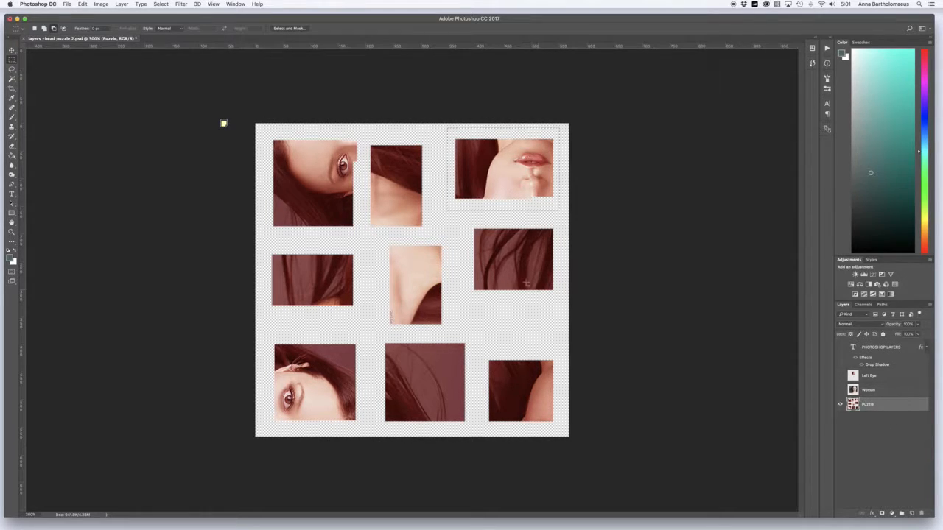
key(super+j)
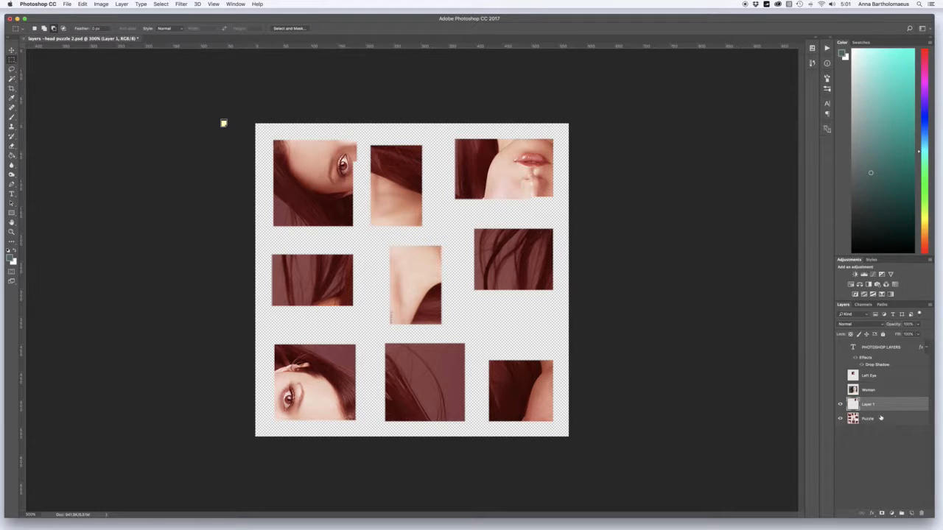
Rename the layer holding the copied mouth piece as Mouth
double_click(866, 404)
text(Mouth)
key(Return)
Hide the Puzzle layer and show the Woman layer
click(839, 419)
click(840, 389)
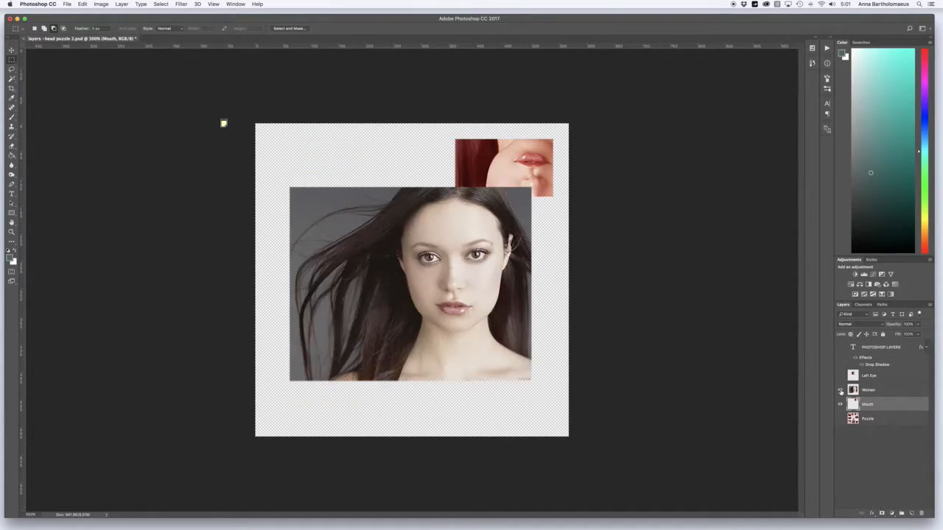
Move the Mouth layer above the Woman layer in the layer stack
click(873, 392)
click(878, 407)
drag(878, 407, 874, 387)
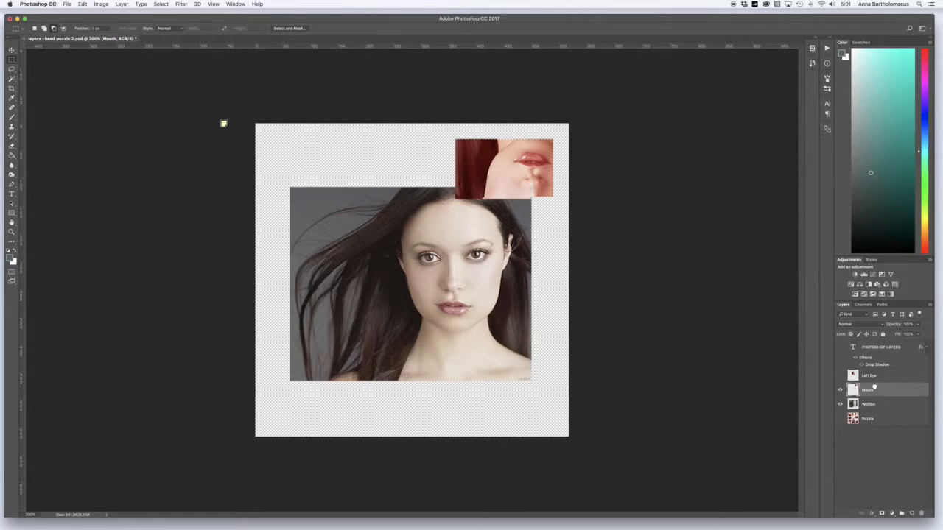
Move the mouth piece onto the photo, rotate it 180 degrees and align its lips and nose with the woman's face
click(12, 50)
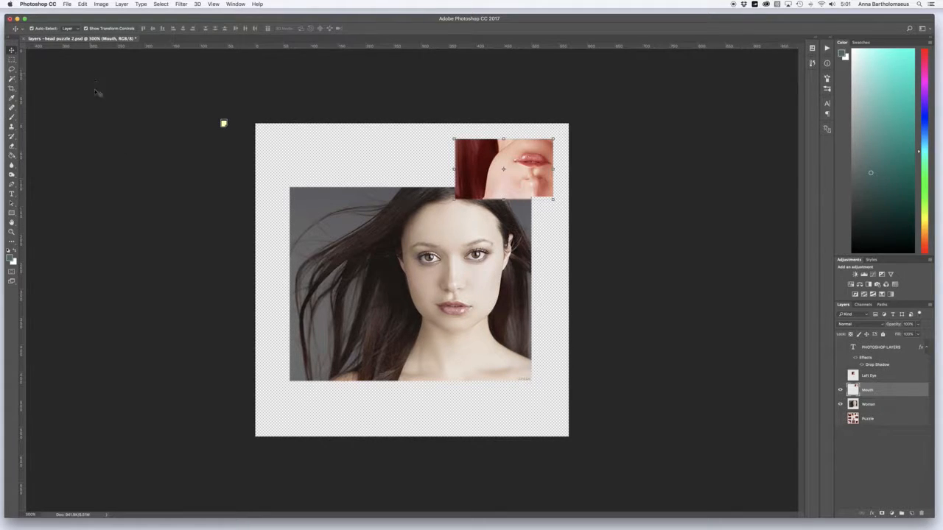
drag(517, 164, 453, 303)
drag(385, 277, 523, 360)
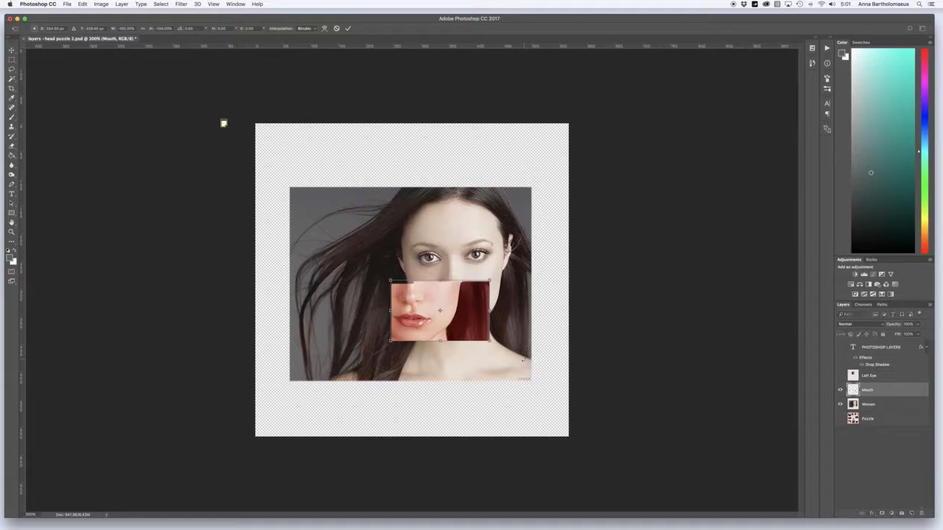
drag(458, 321, 498, 310)
key(Up)
key(Up)
key(Up)
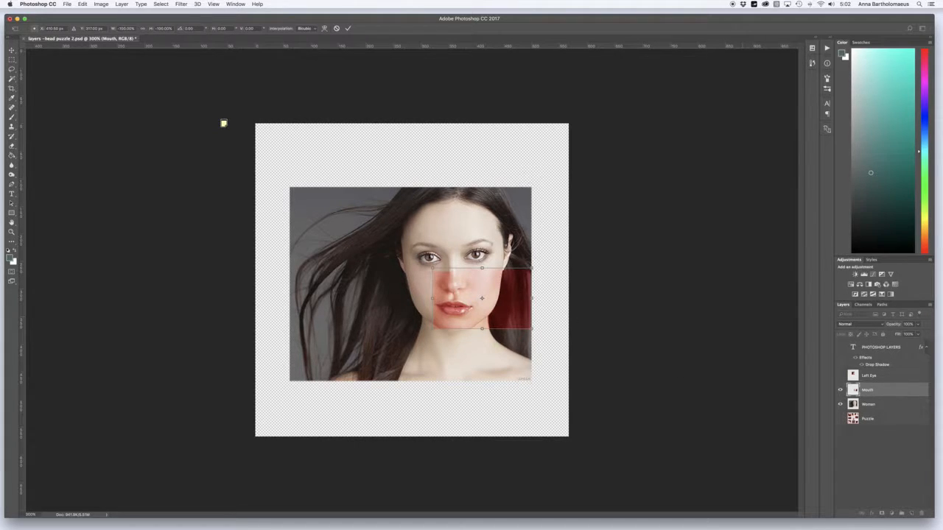
click(349, 28)
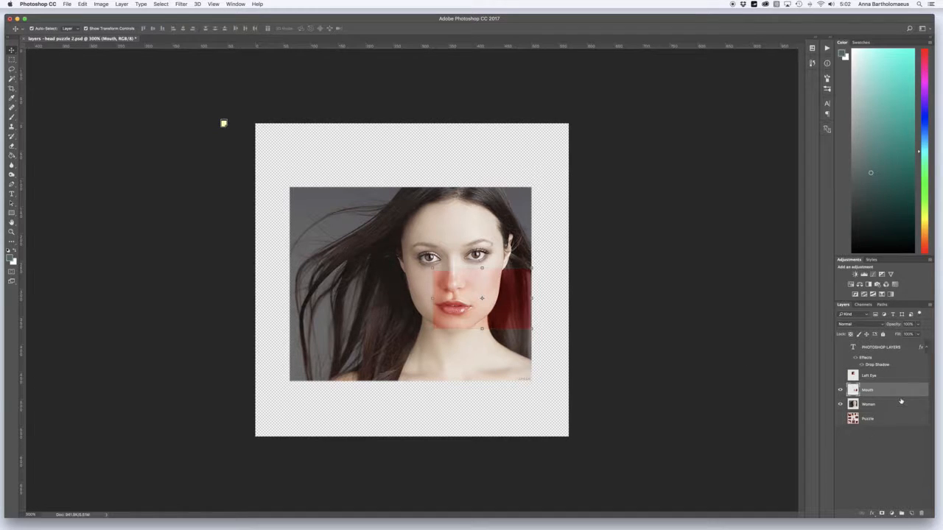
right_click(898, 392)
click(909, 392)
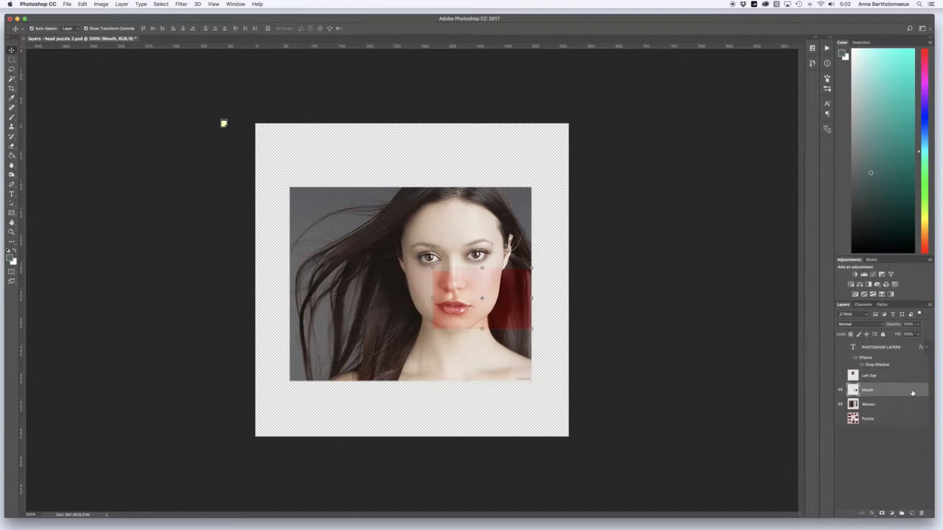